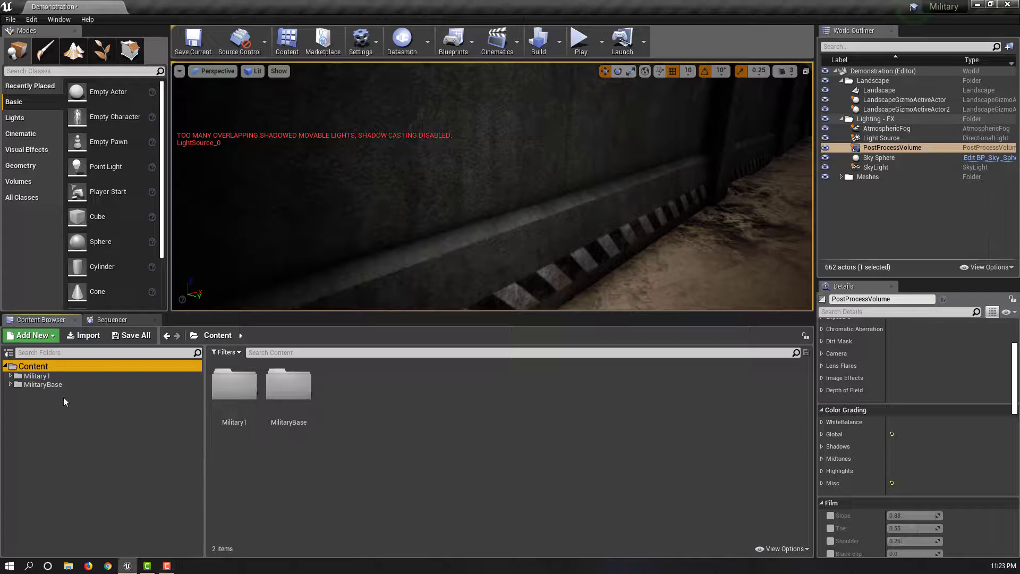
Create a new folder named Cinematics in the Content folder
right_click(62, 396)
click(96, 218)
text(matics)
key(Return)
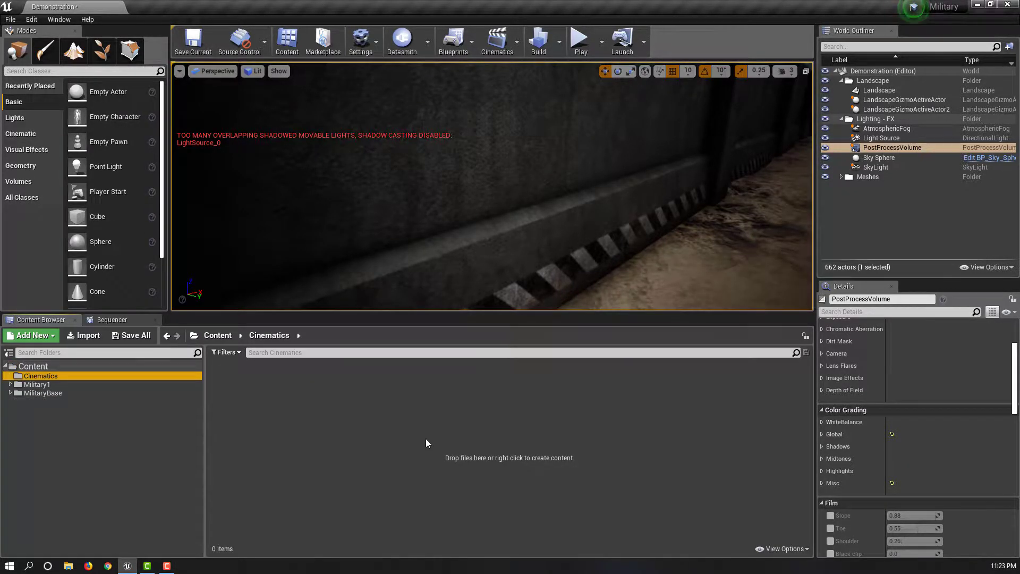
Add a new level sequence saved as SQ_01
click(497, 40)
click(518, 69)
text(SQ_)
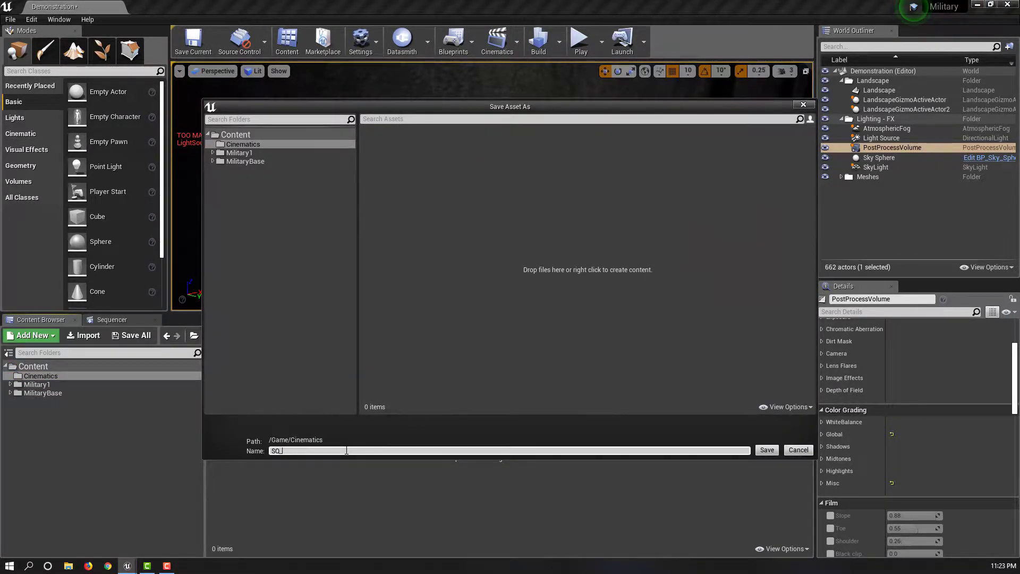
text(01)
key(Return)
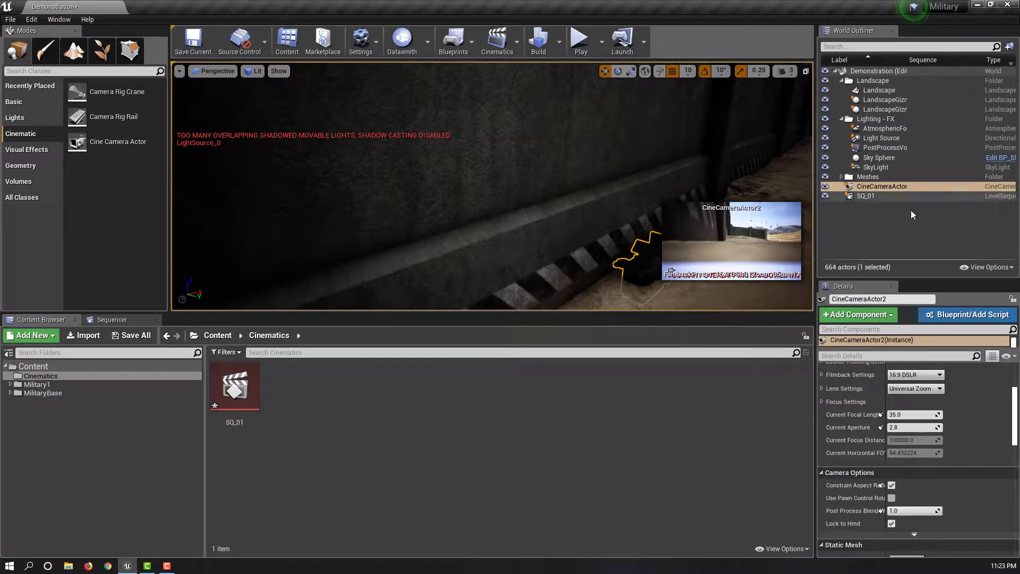
File the cine camera into Lighting - FX, add it to SQ_01, and pilot it
click(896, 186)
drag(899, 116, 897, 119)
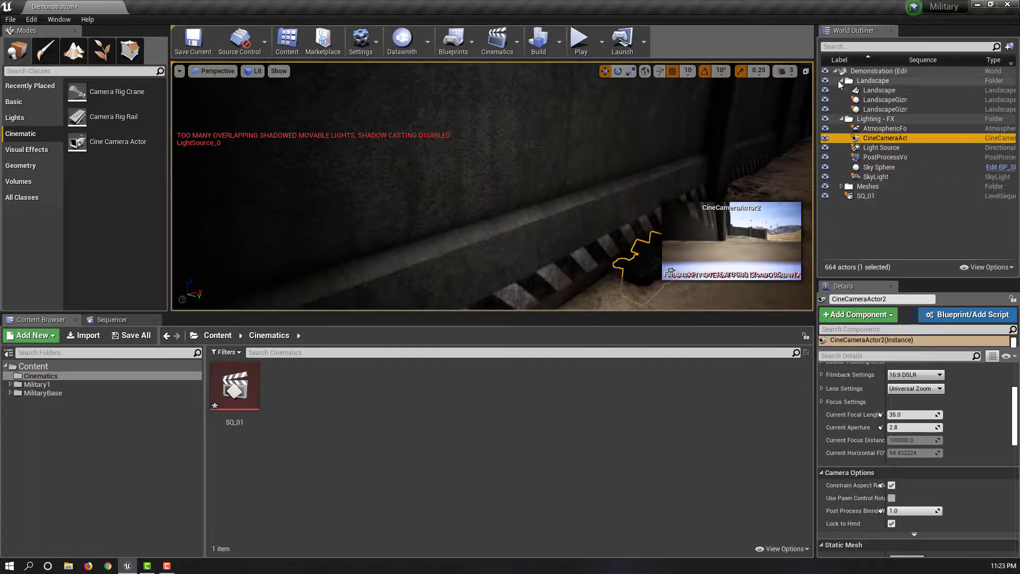
click(111, 319)
click(21, 351)
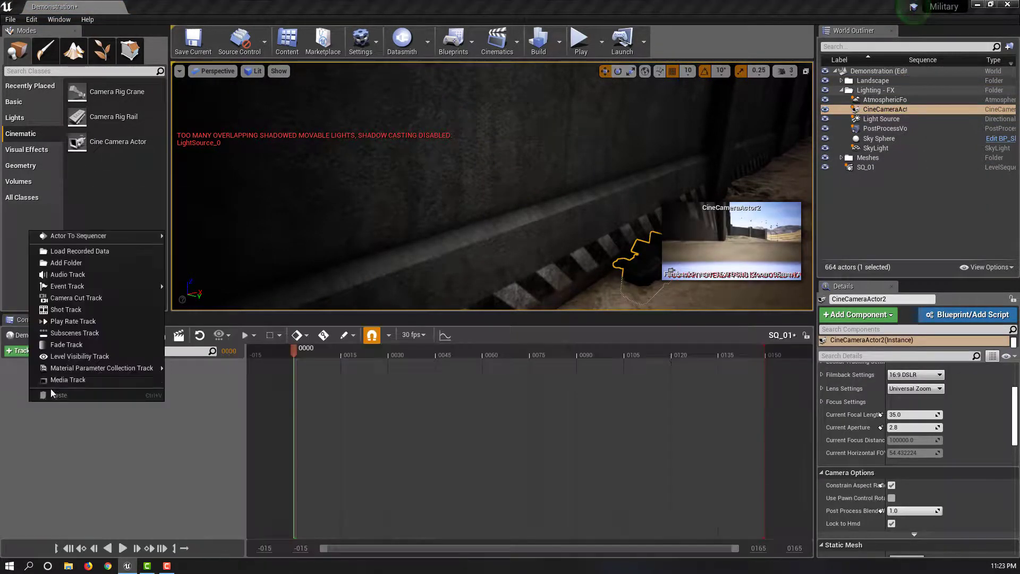
click(225, 235)
click(232, 414)
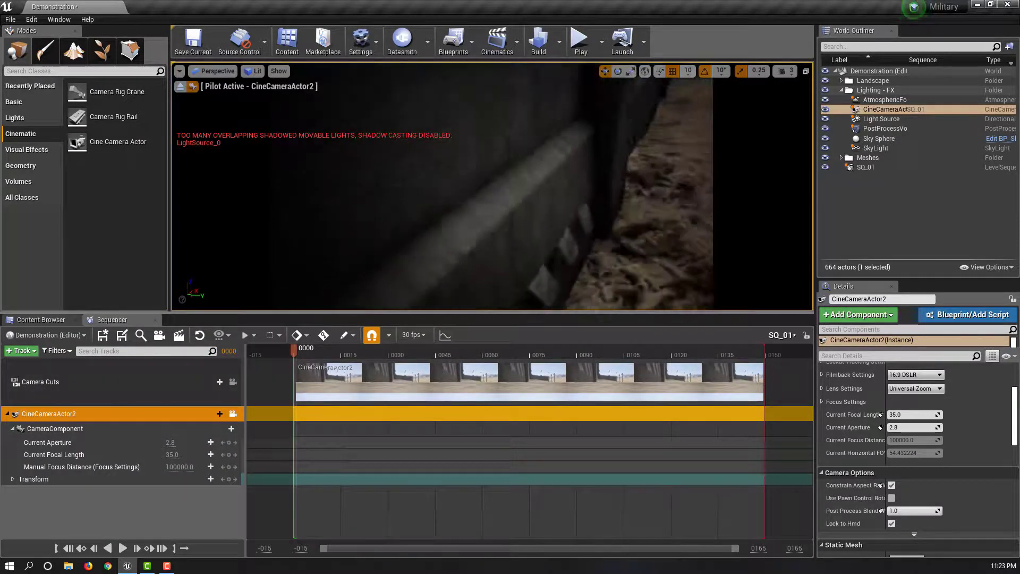
Set the camera's focal length to 21.23 mm and aim it at the wall
scroll(856, 458, up, 1)
click(822, 419)
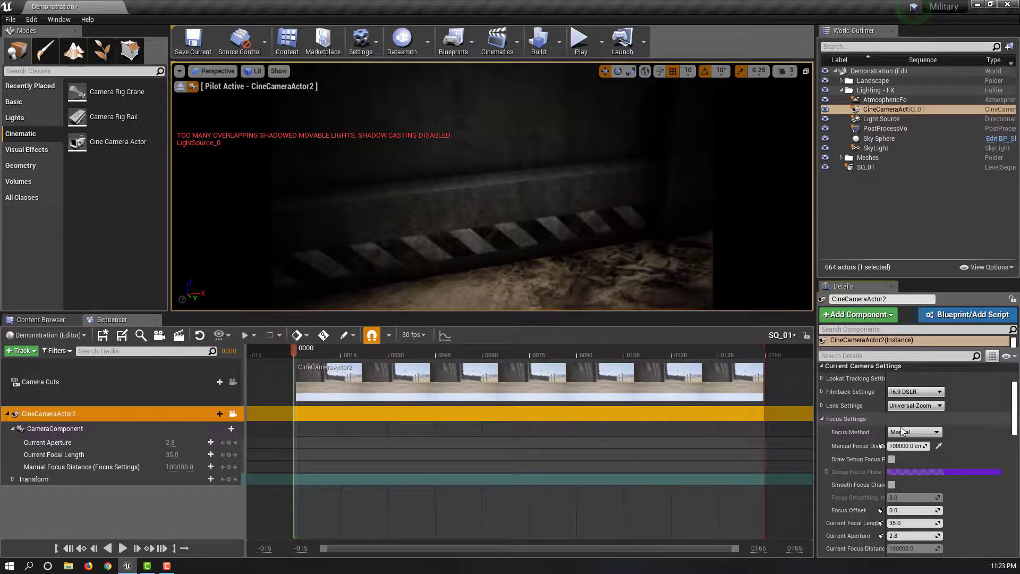
drag(911, 445, 882, 445)
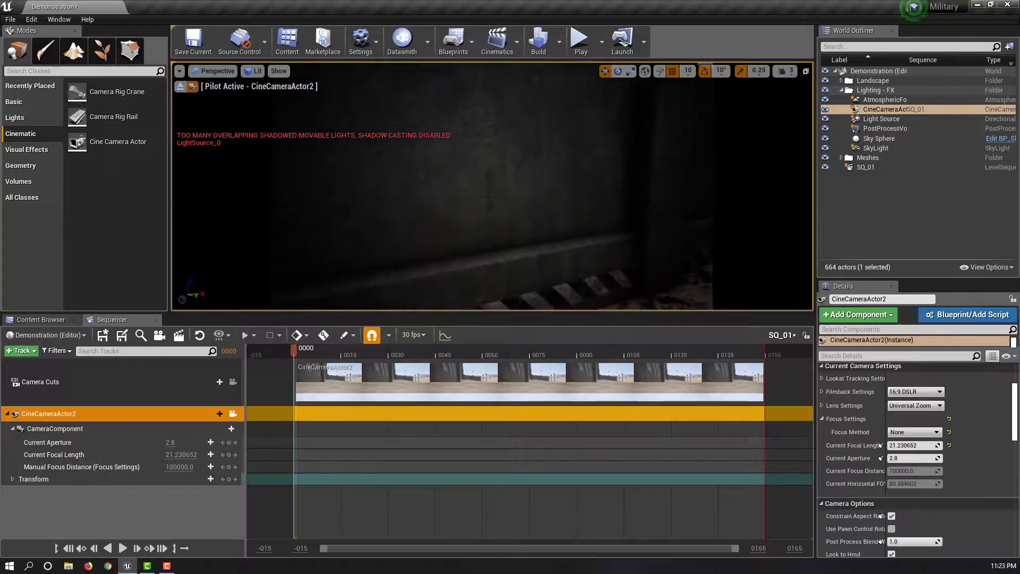
right_drag(615, 257, 574, 250)
Enable auto-key on all channels, extend the sequence to frame 2000, and use the Cinematic Viewport
click(320, 335)
click(307, 335)
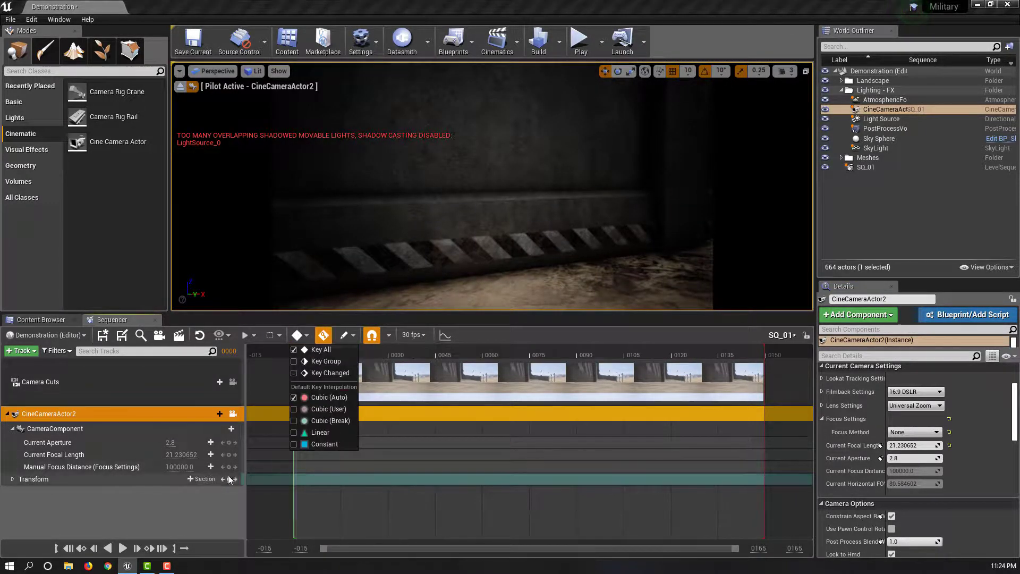
click(330, 360)
ctrl+scroll(541, 432, down, 5)
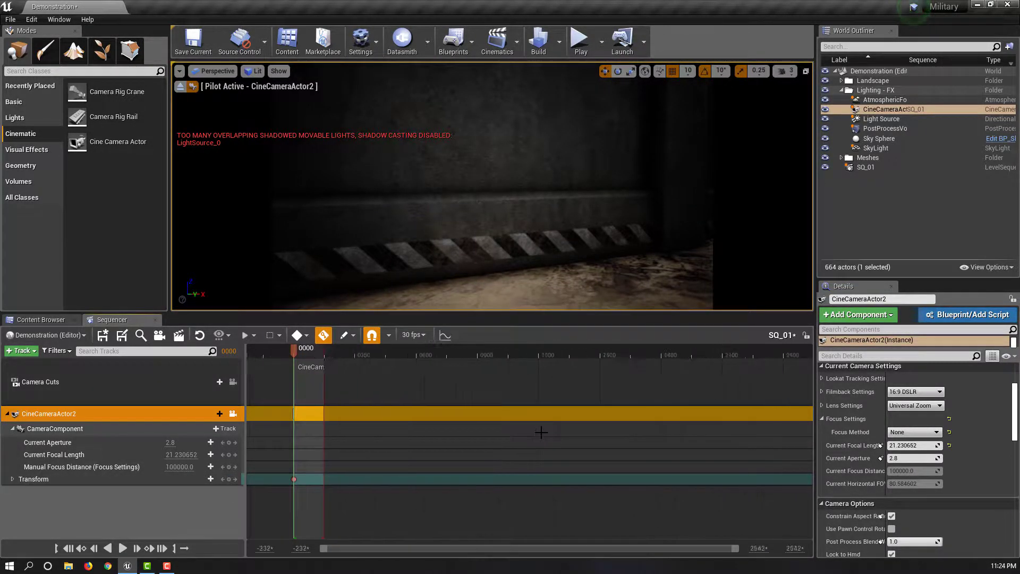
click(550, 355)
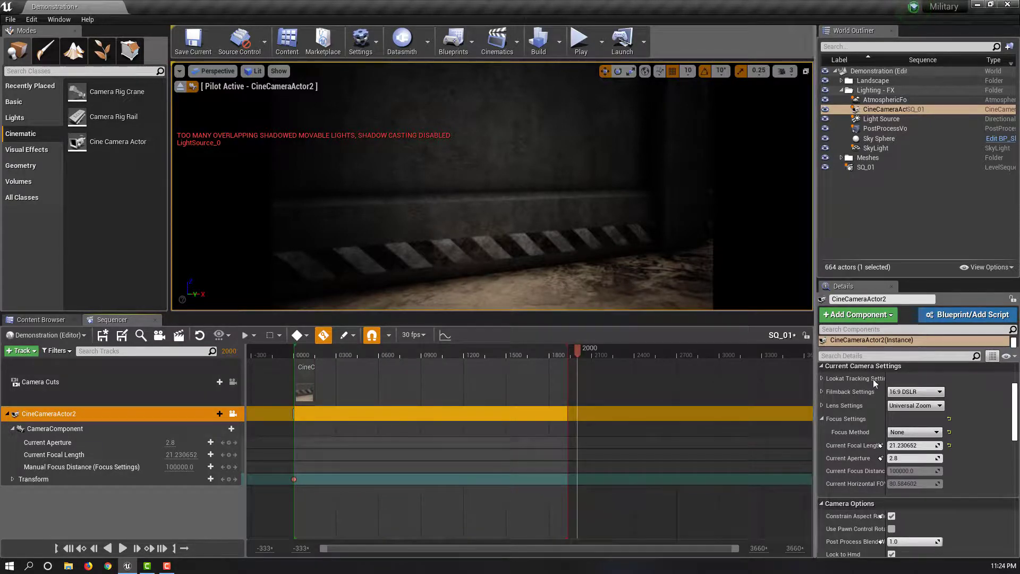
click(213, 73)
click(223, 255)
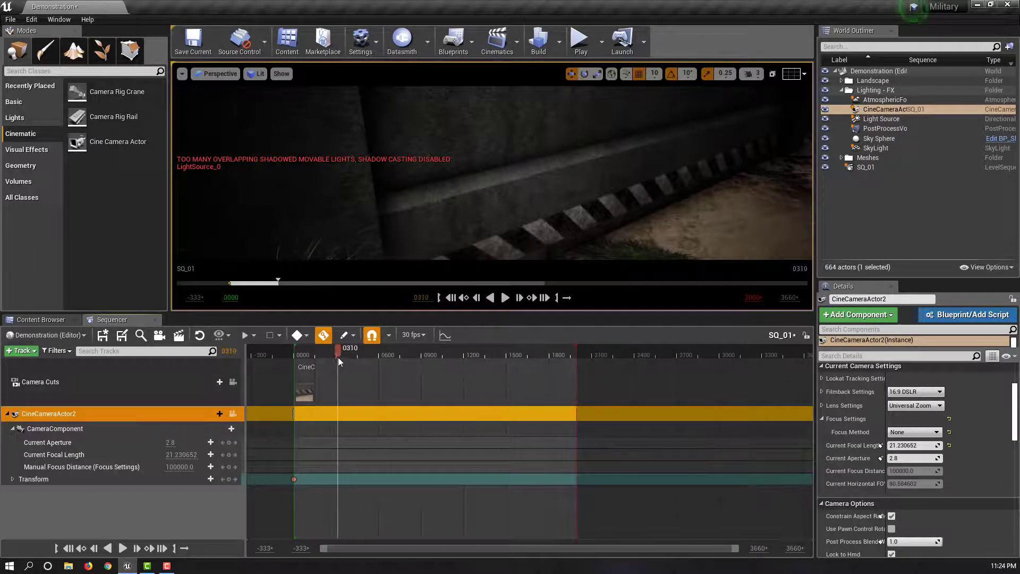
Key the locked camera's flight over the base at frames 392 and 1445, then return to the Content Browser
right_drag(492, 175, 492, 176)
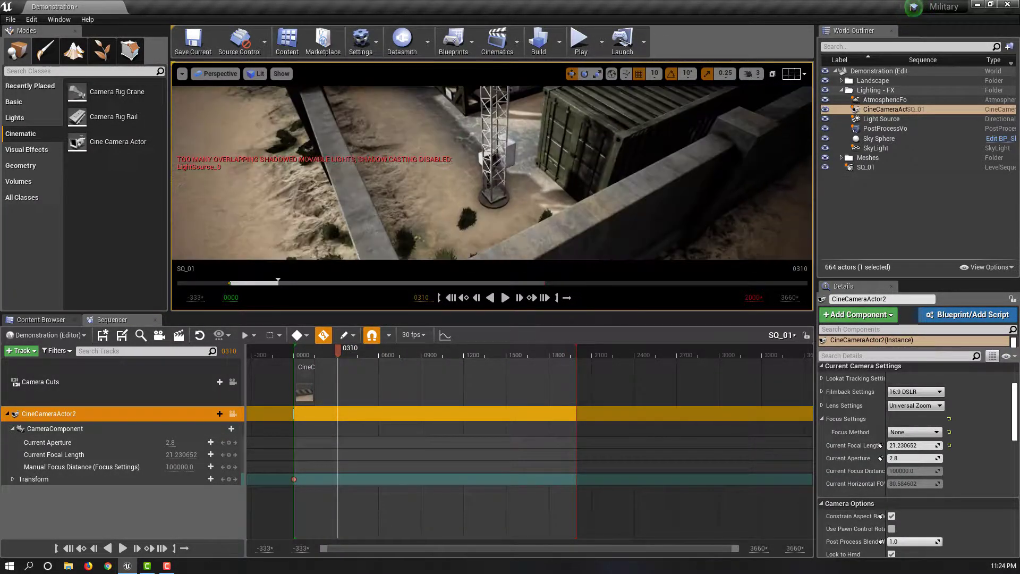
right_drag(486, 211, 491, 178)
click(233, 413)
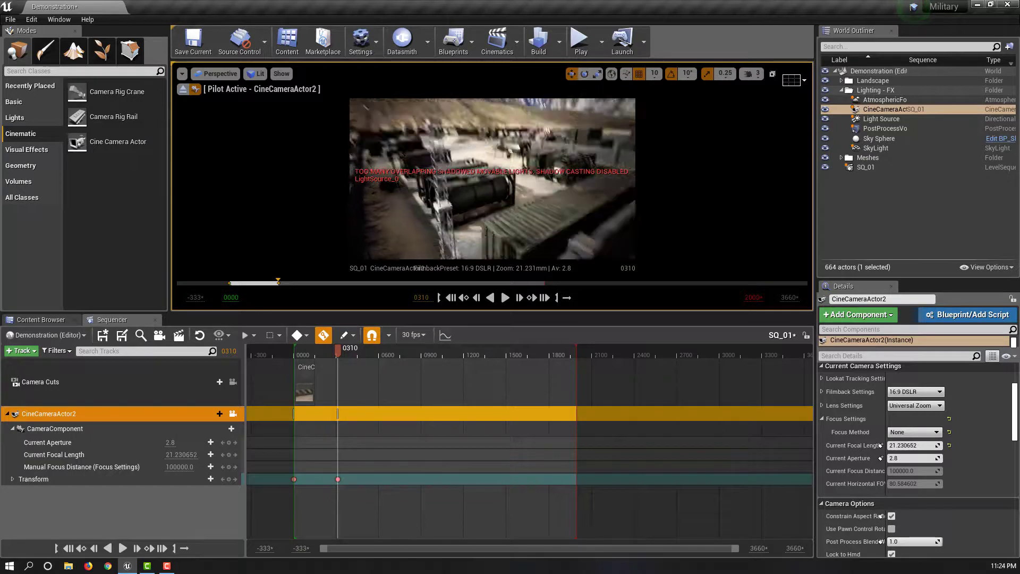
drag(341, 354, 405, 353)
right_drag(492, 178, 492, 178)
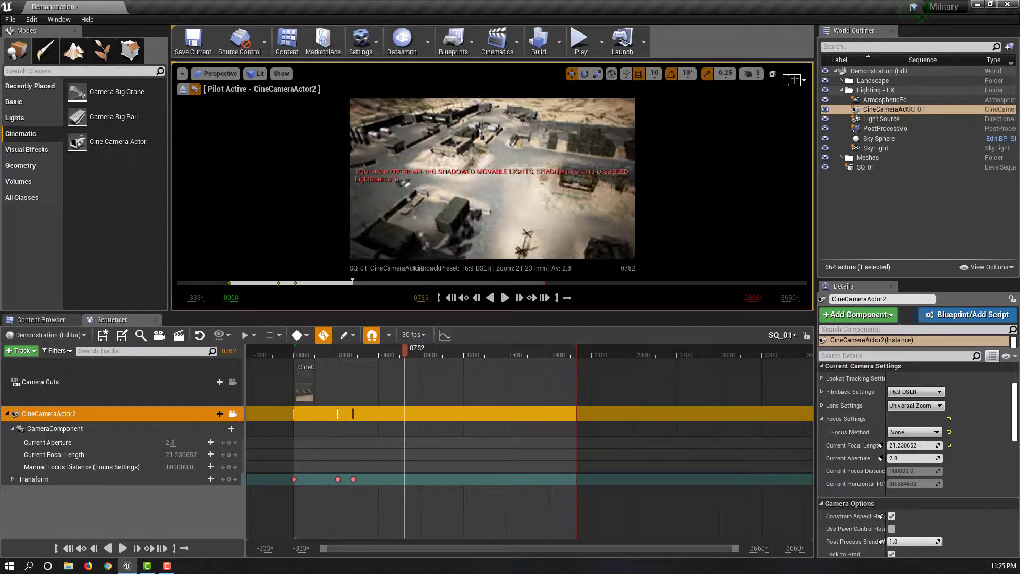
click(499, 352)
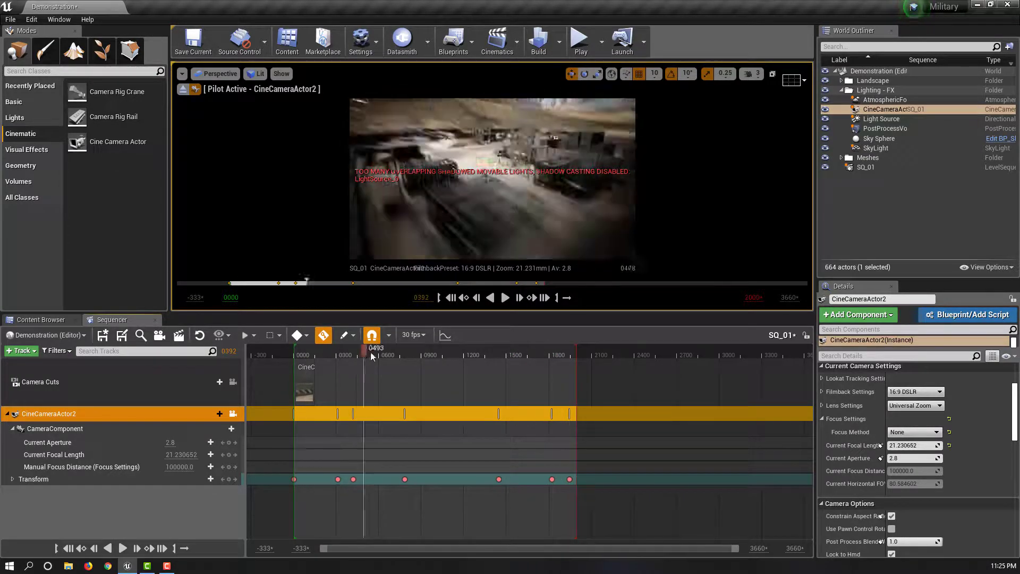
click(59, 322)
right_click(234, 382)
Duplicate SQ_01 as SQ_02, delete its camera keys, and key the camera at frame 0
click(287, 387)
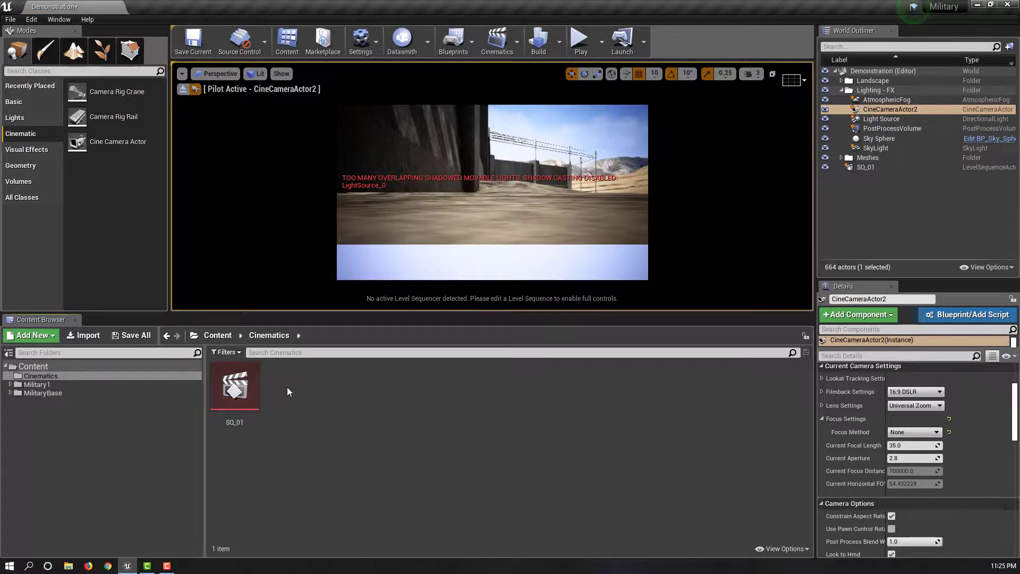
key(Delete)
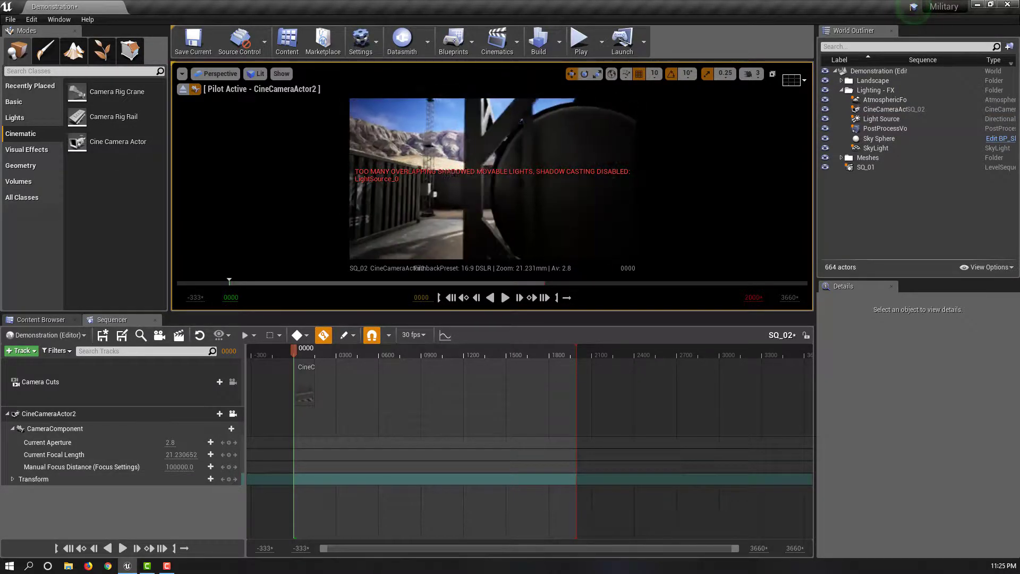
click(229, 479)
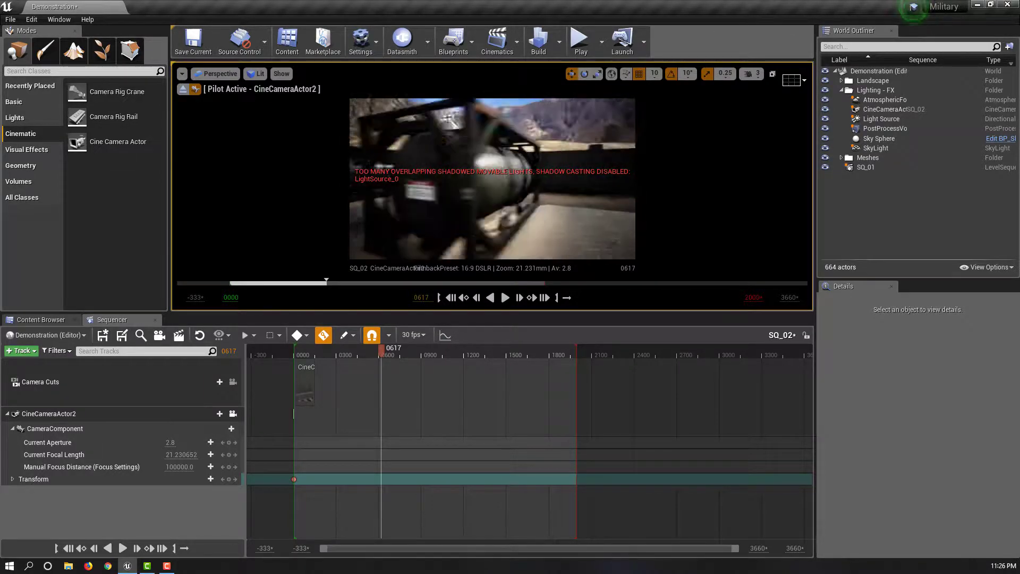
Re-key the camera past the tanks through frame 1966 and save SQ_02
click(489, 351)
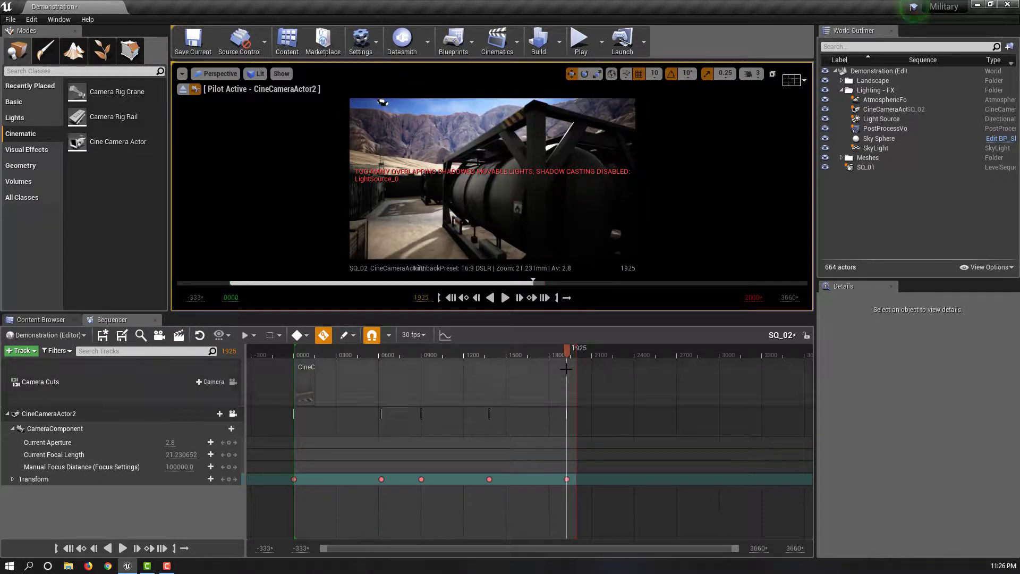
click(501, 355)
key(ctrl+z)
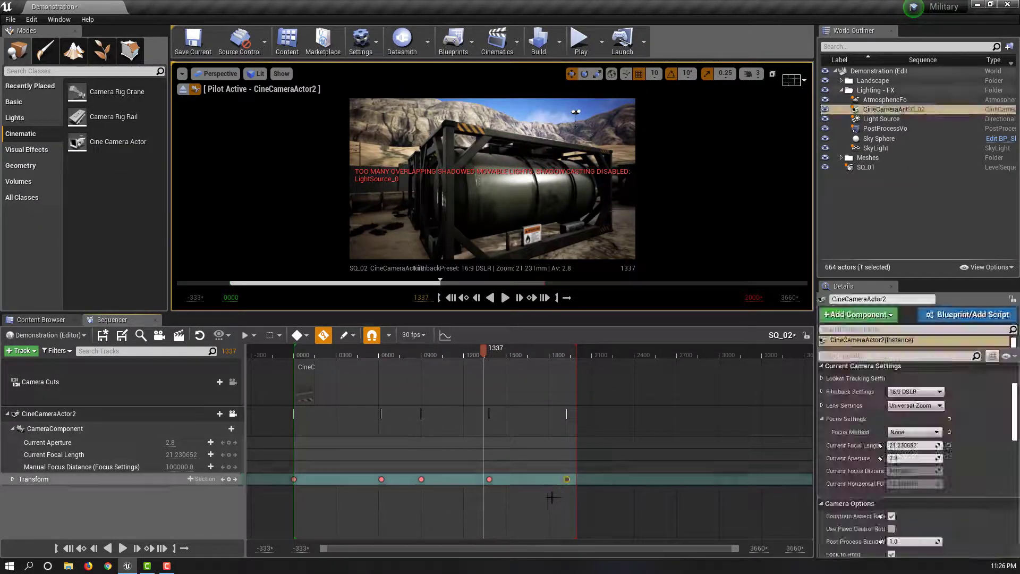
click(553, 351)
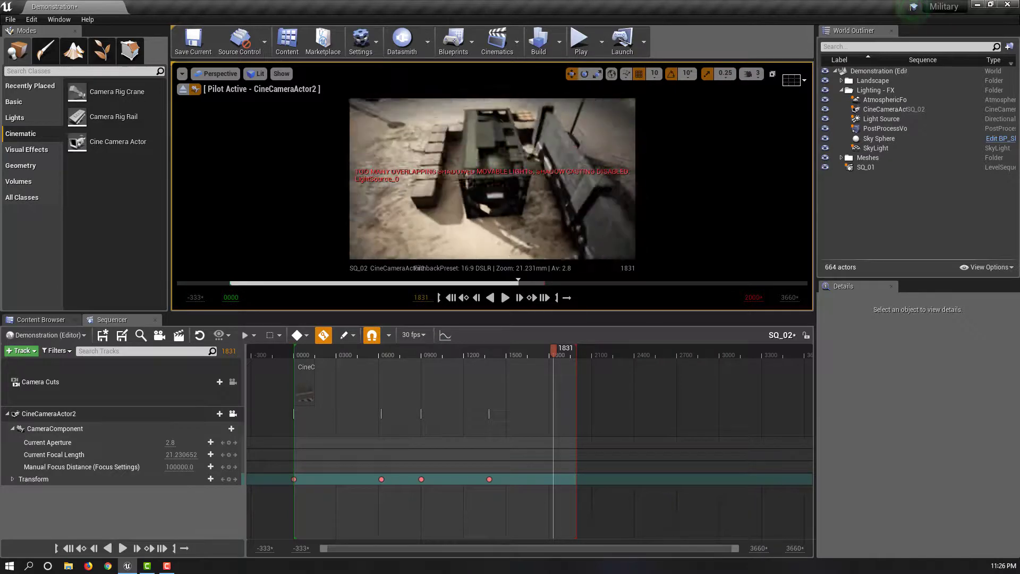
key(s)
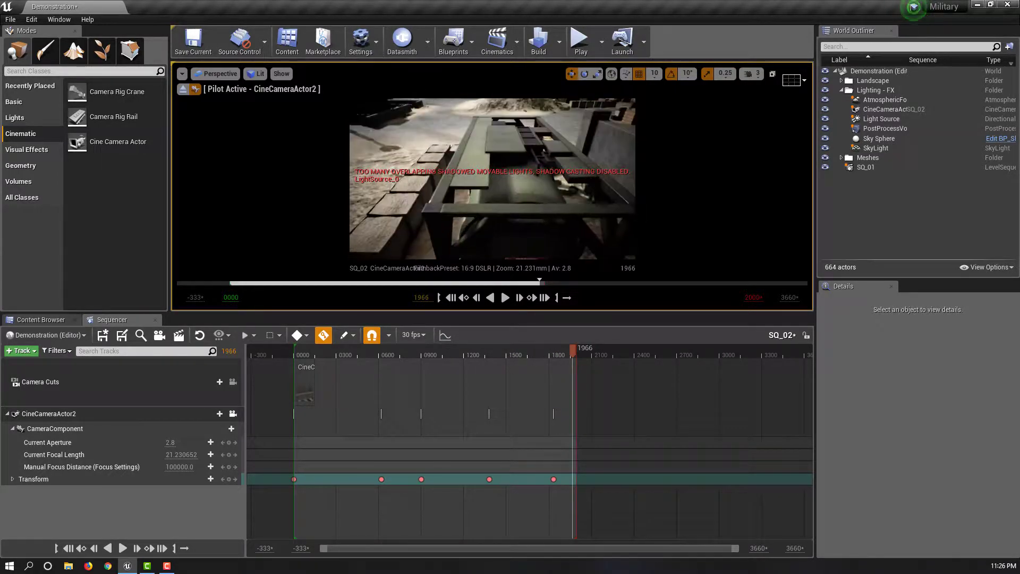
click(497, 350)
key(ctrl+s)
Duplicate the sequence as SQ_03 and key a wide desert-village camera view at frame 0
click(155, 319)
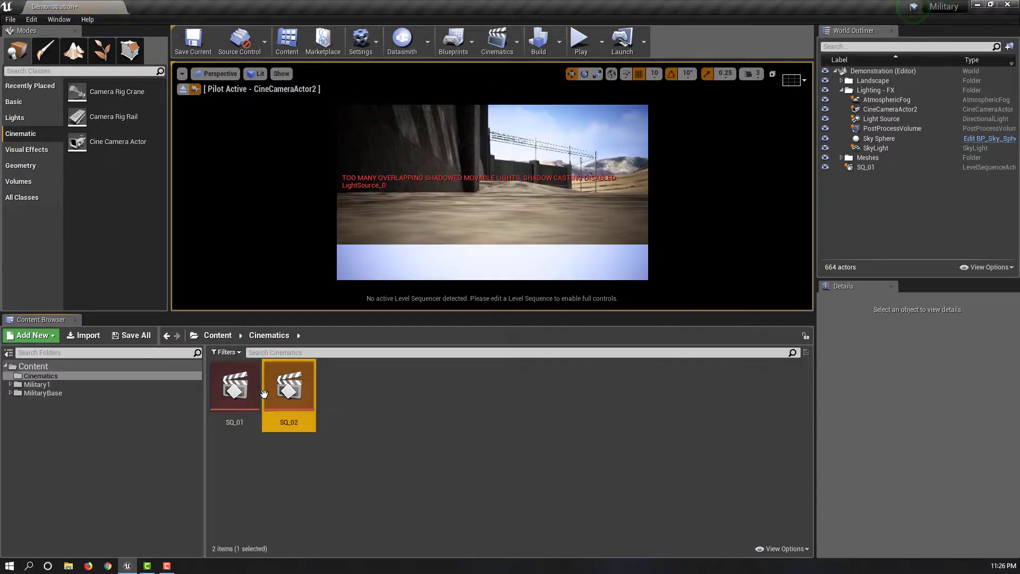
key(ctrl+w)
key(Return)
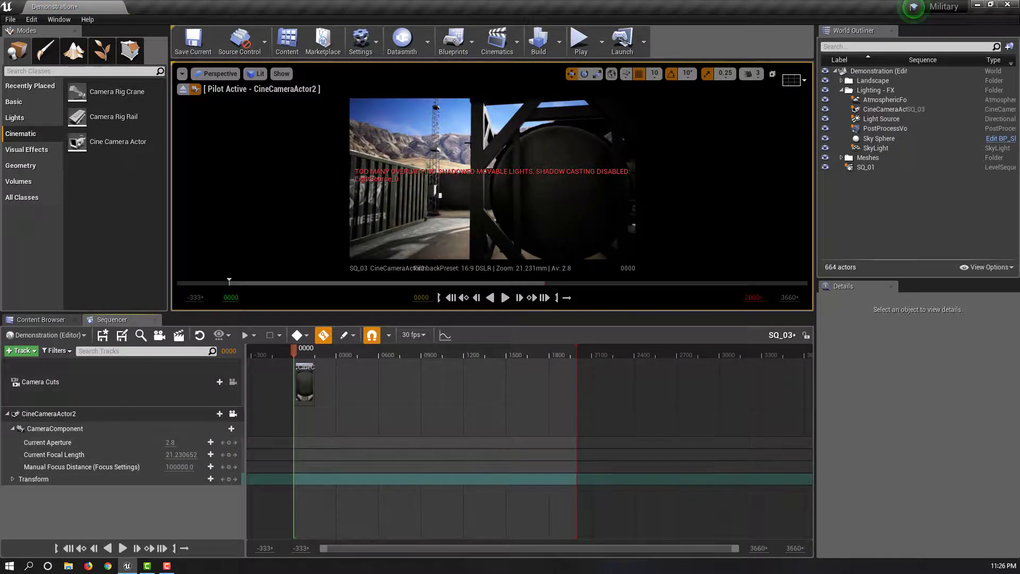
mouse_move(431, 163)
right_down()
mouse_move(389, 150)
mouse_move(599, 106)
mouse_move(590, 111)
right_up()
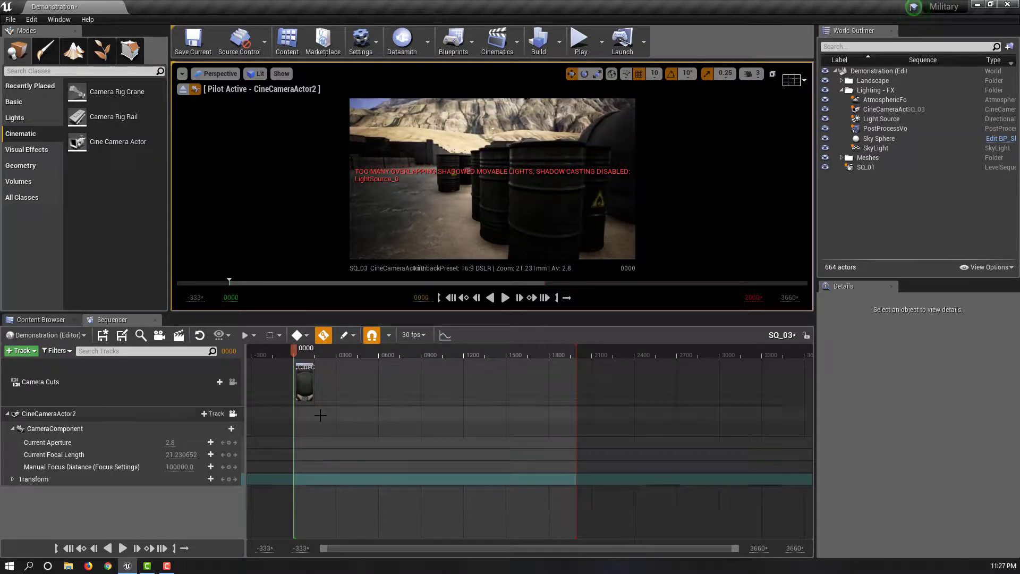
click(229, 479)
Key the camera aiming at the crates and stacked shells at frames 1348 and 1981
drag(294, 348, 551, 348)
key(Return)
key(Return)
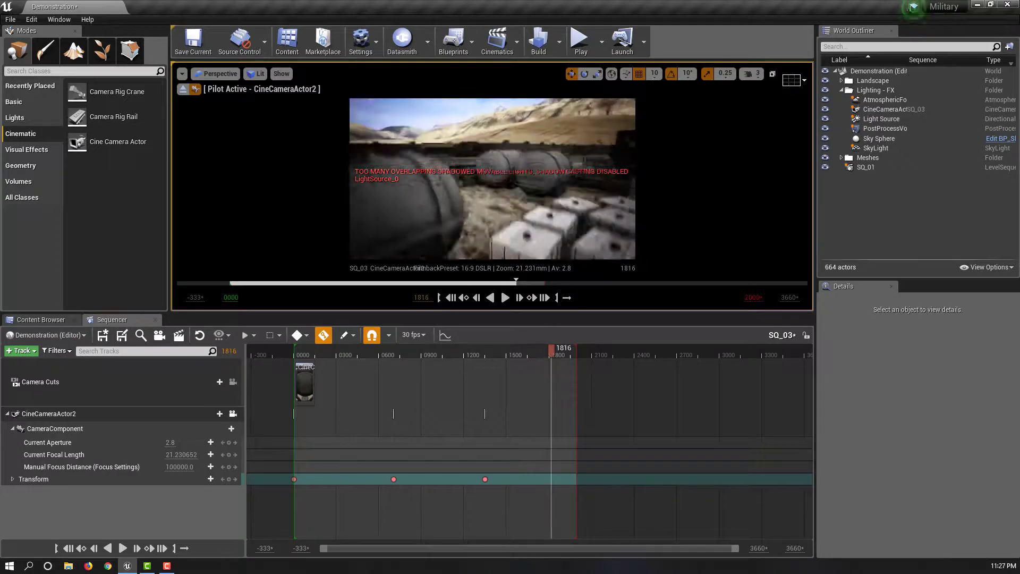
right_drag(589, 111, 590, 111)
mouse_move(550, 352)
mouse_down()
mouse_move(381, 352)
mouse_move(575, 353)
mouse_up()
right_drag(538, 249, 538, 249)
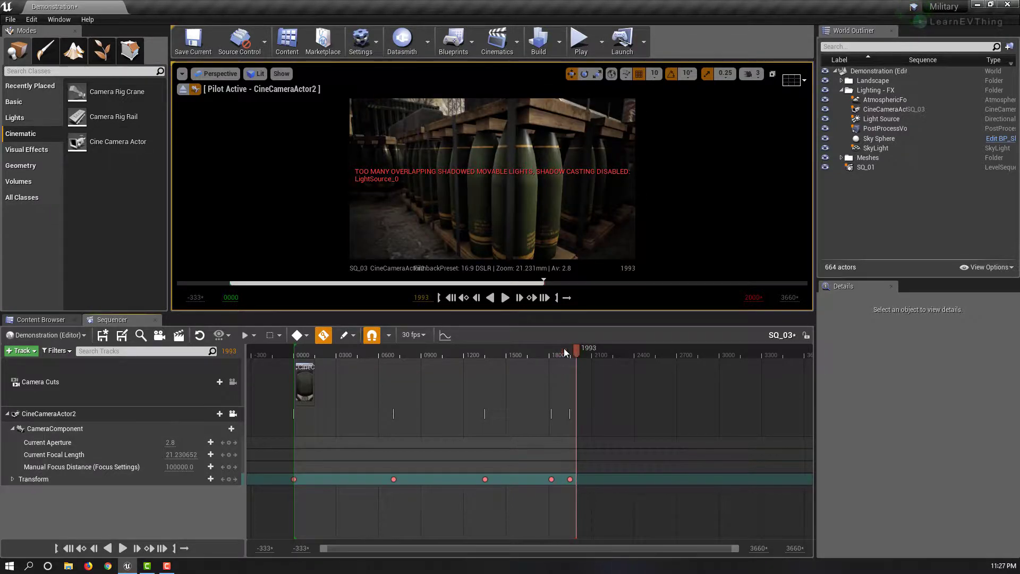
drag(570, 349, 479, 351)
click(41, 319)
Open SQ_04, delete its later camera keys, and key new camera poses including frame 0553
double_click(341, 387)
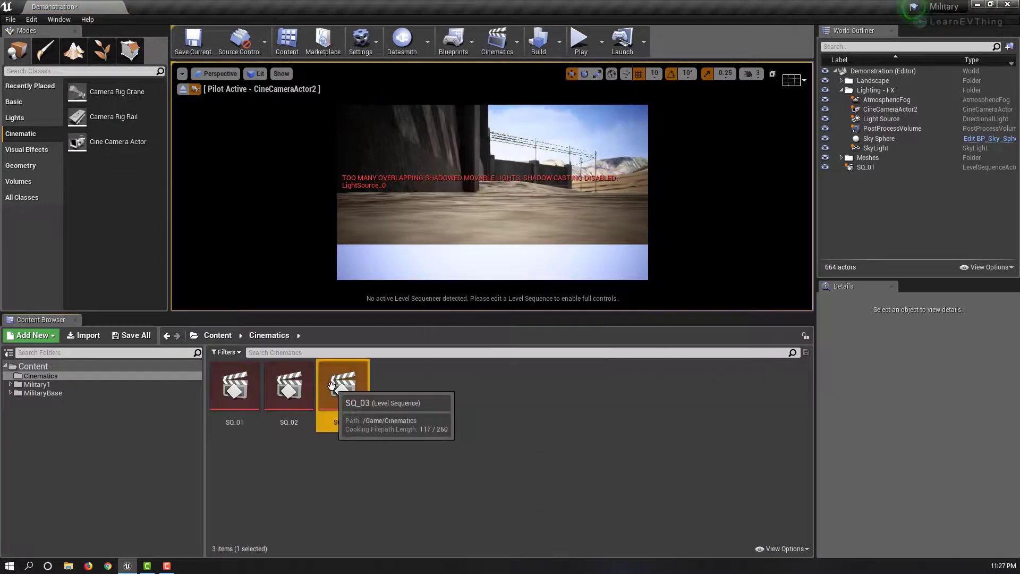
drag(619, 447, 301, 484)
key(Delete)
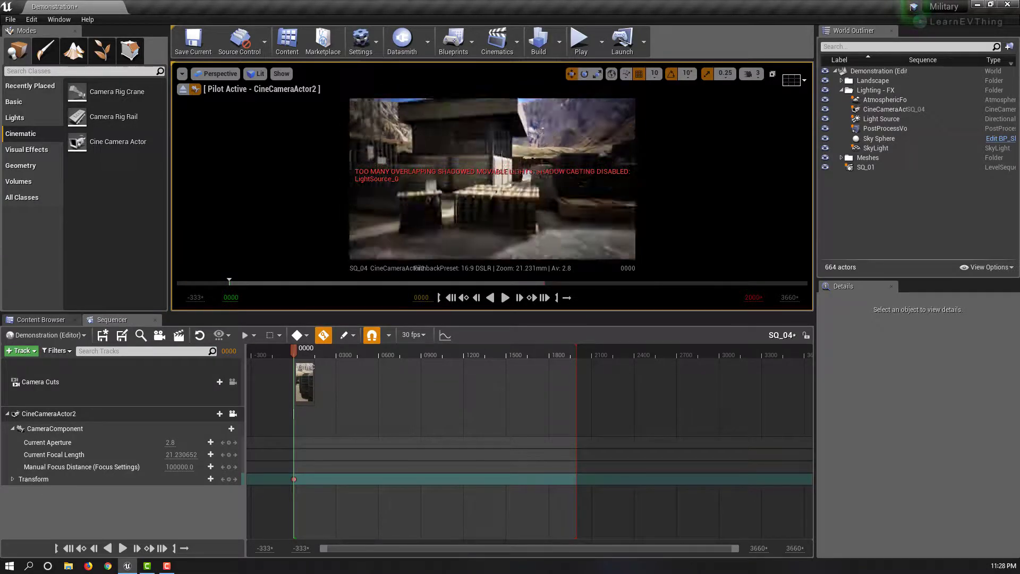
click(344, 355)
key(Return)
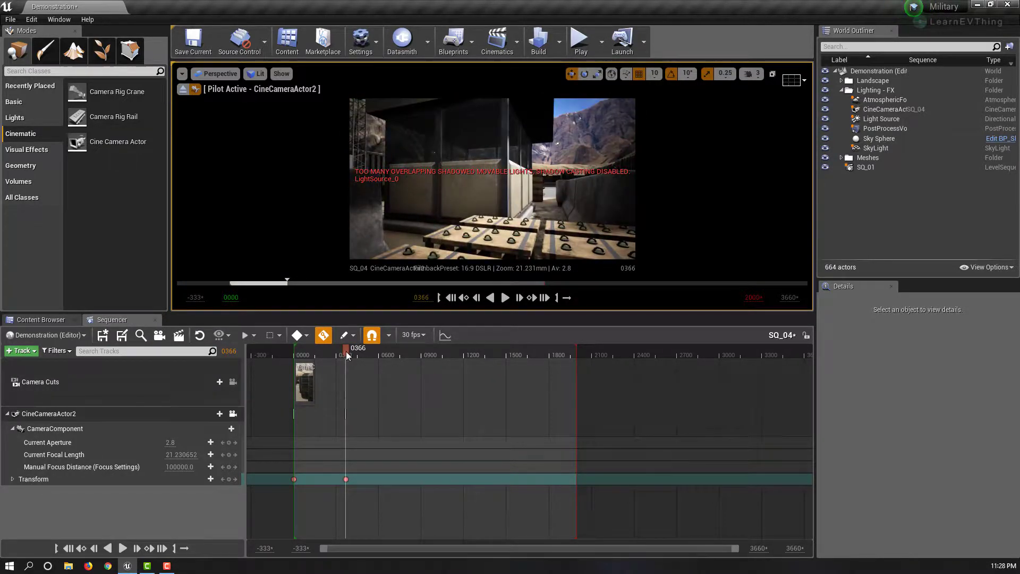
drag(345, 354, 501, 350)
key(Return)
key(Return)
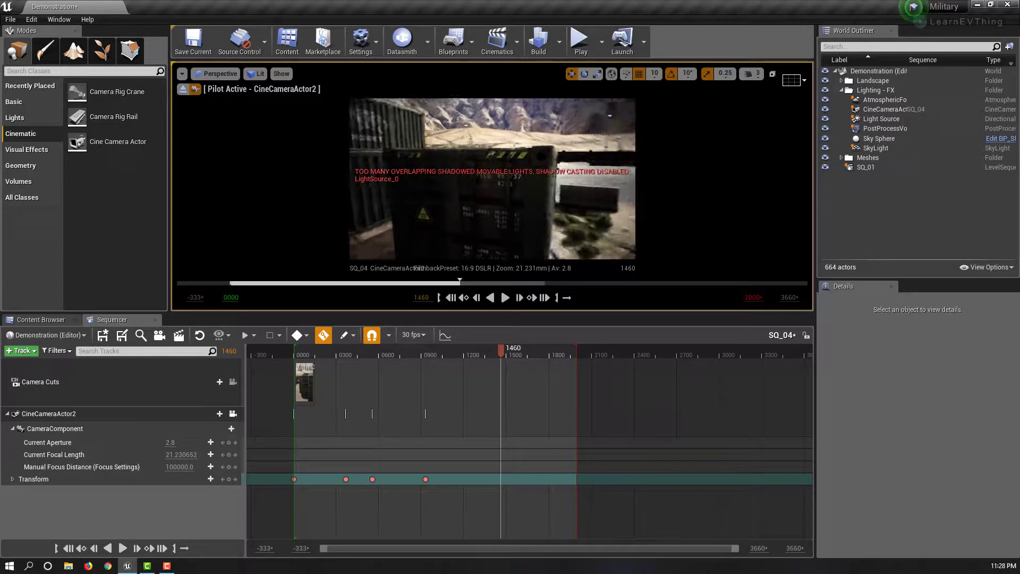
Key the camera facing the mountains at frame 1918 and stretch the camera cut to 1916
mouse_move(536, 260)
right_down()
mouse_move(499, 261)
mouse_move(507, 128)
mouse_move(544, 292)
right_up()
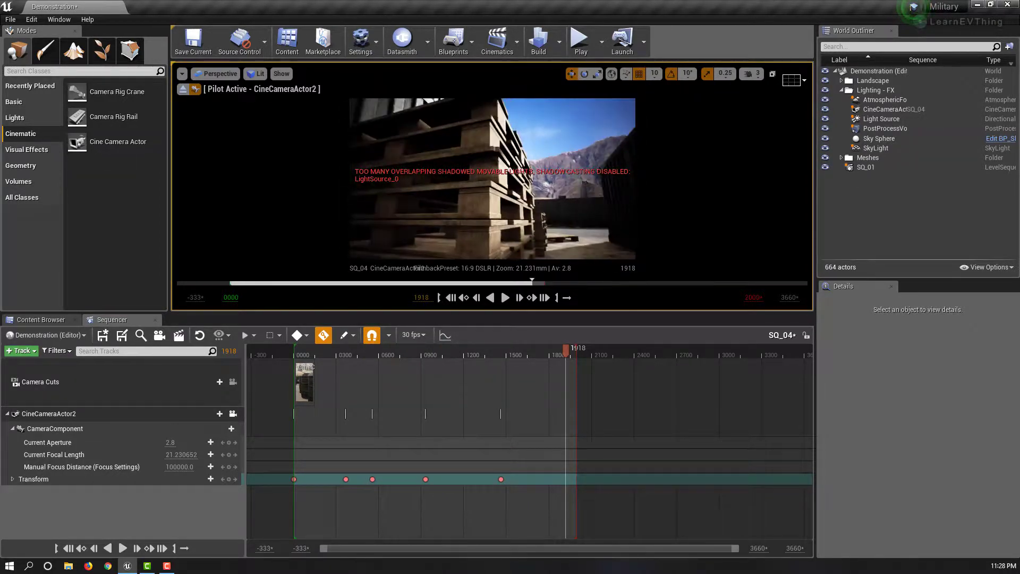
key(s)
drag(566, 352, 564, 354)
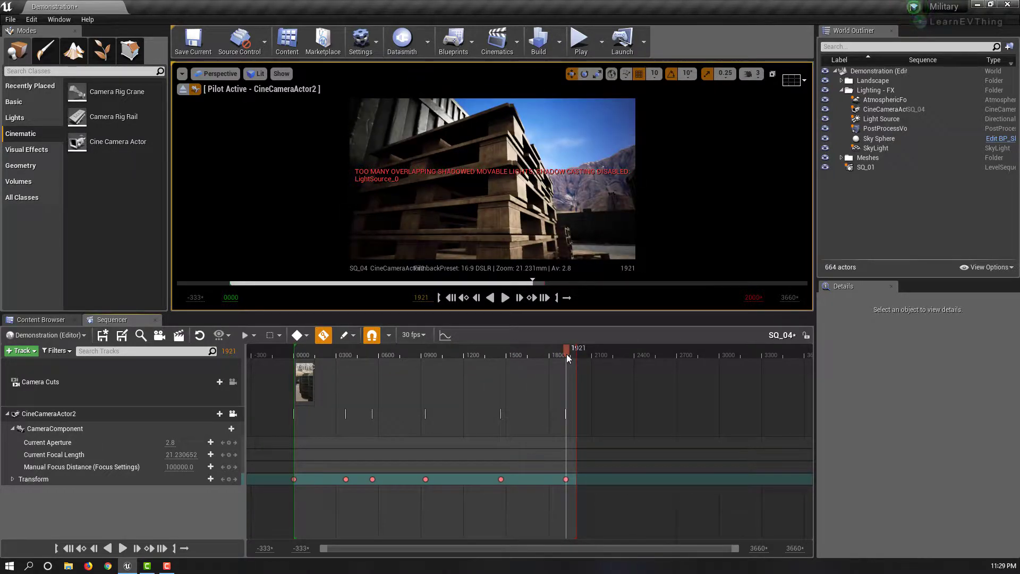
click(532, 298)
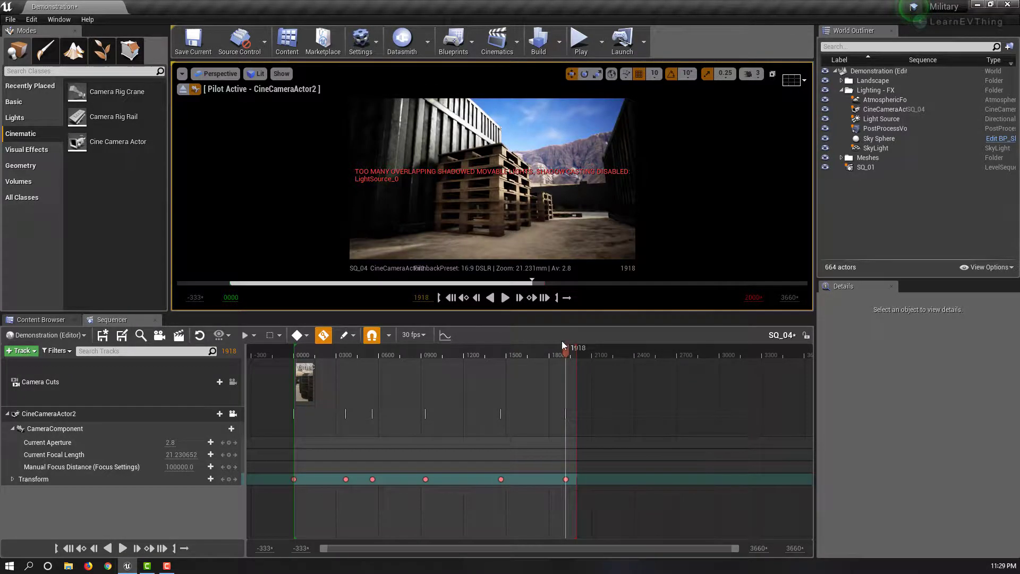
drag(564, 352, 424, 352)
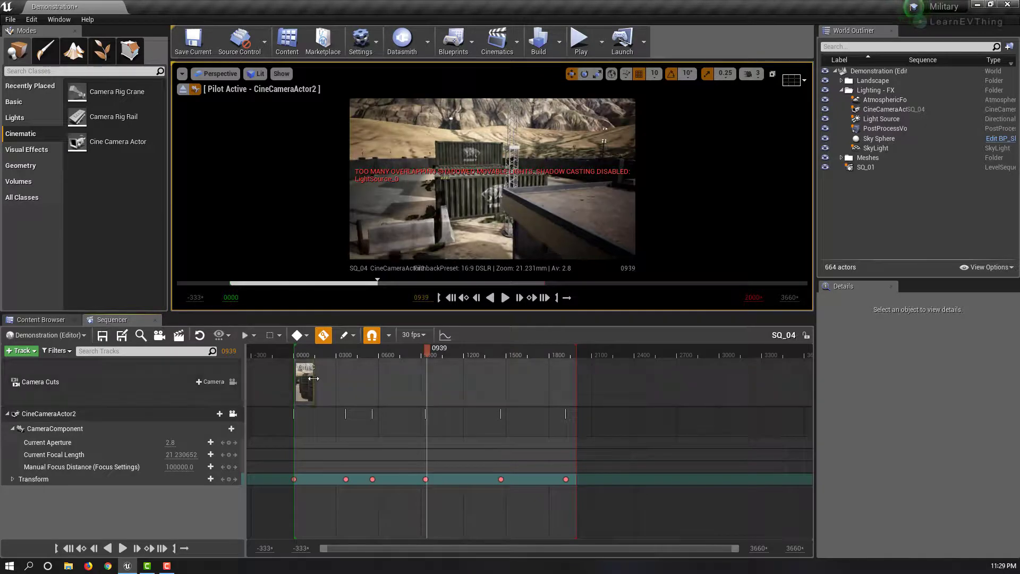
drag(314, 375, 573, 374)
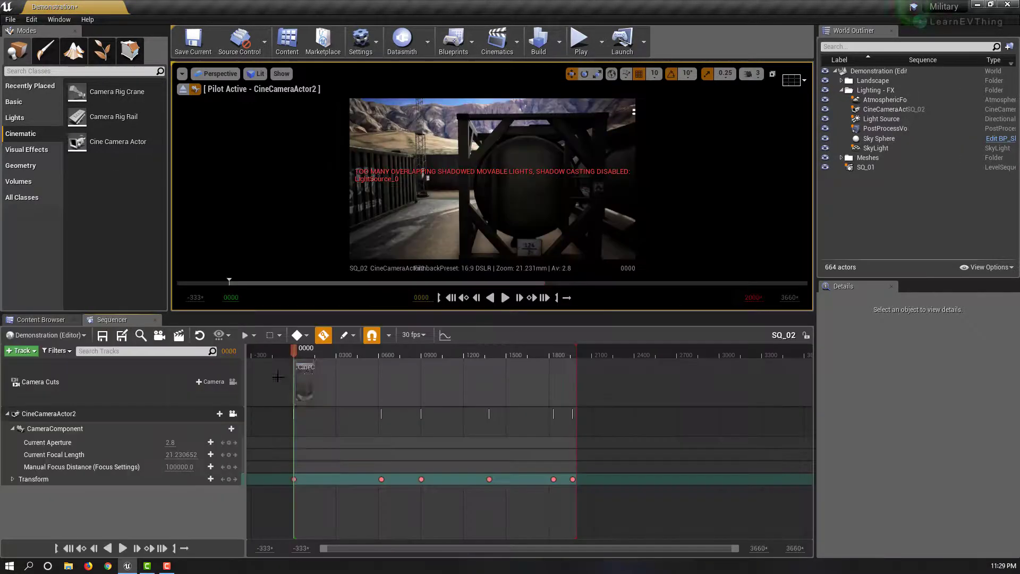
drag(313, 374, 567, 379)
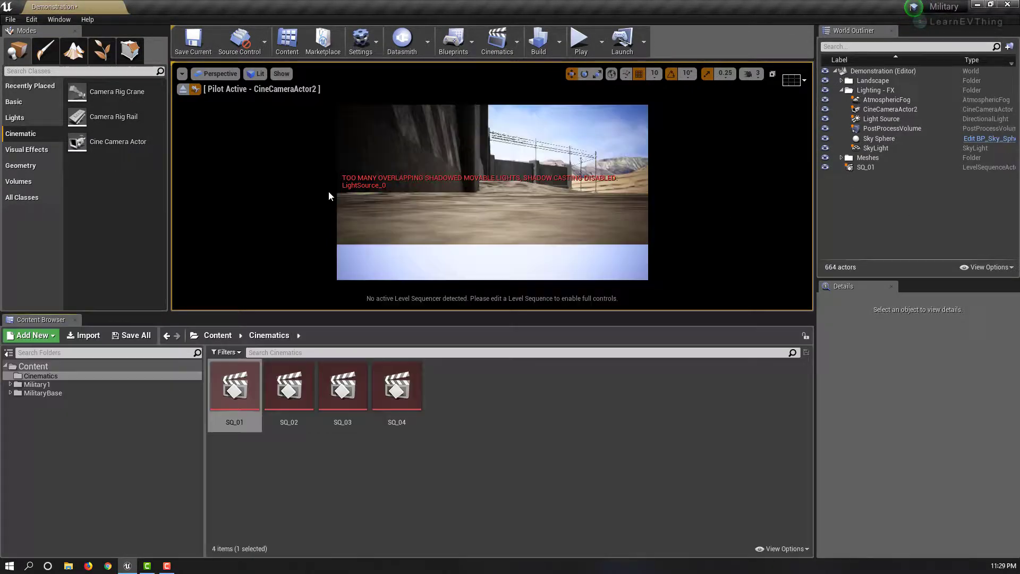
Create a master sequence and add SQ_01 and the following sequences as shots
click(497, 43)
click(502, 87)
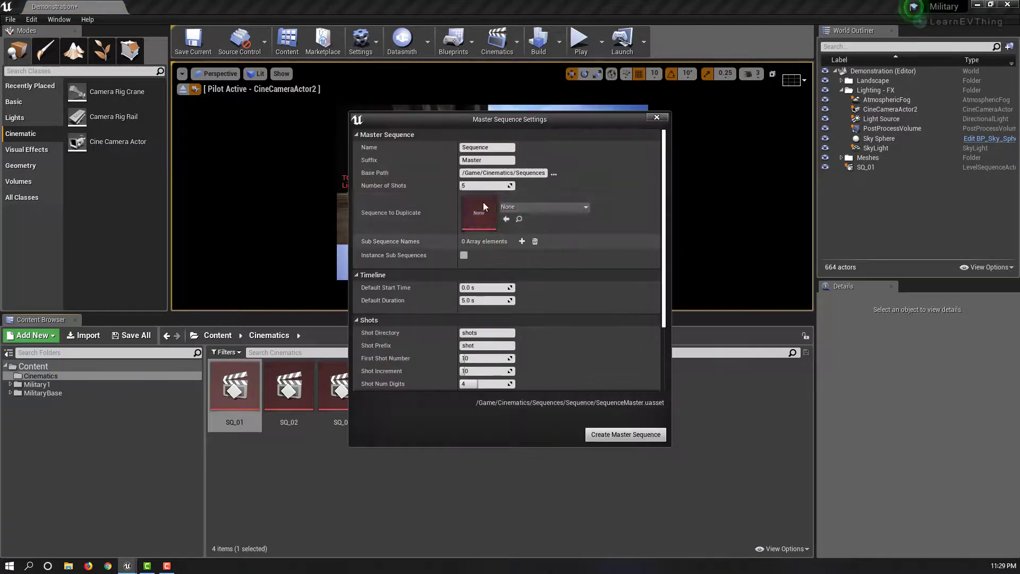
click(627, 440)
click(215, 395)
click(304, 261)
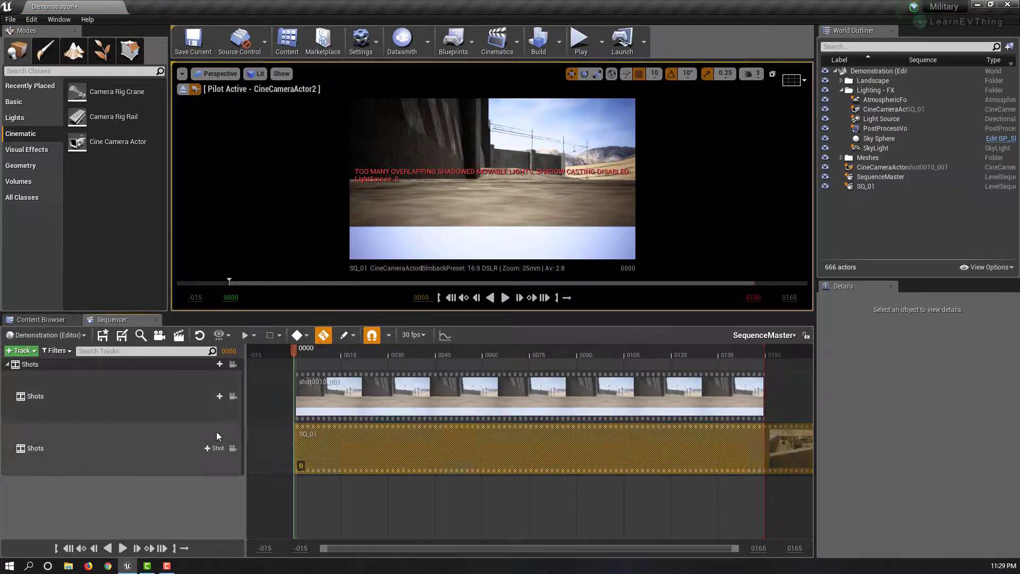
click(214, 395)
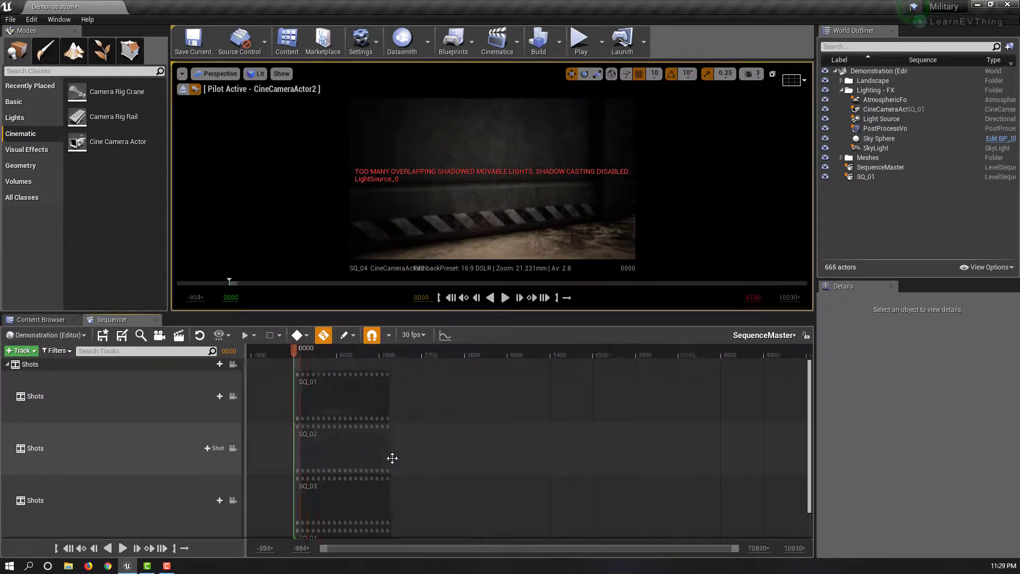
Place SQ_02, SQ_03 and SQ_04 end to end after SQ_01
drag(306, 449, 328, 449)
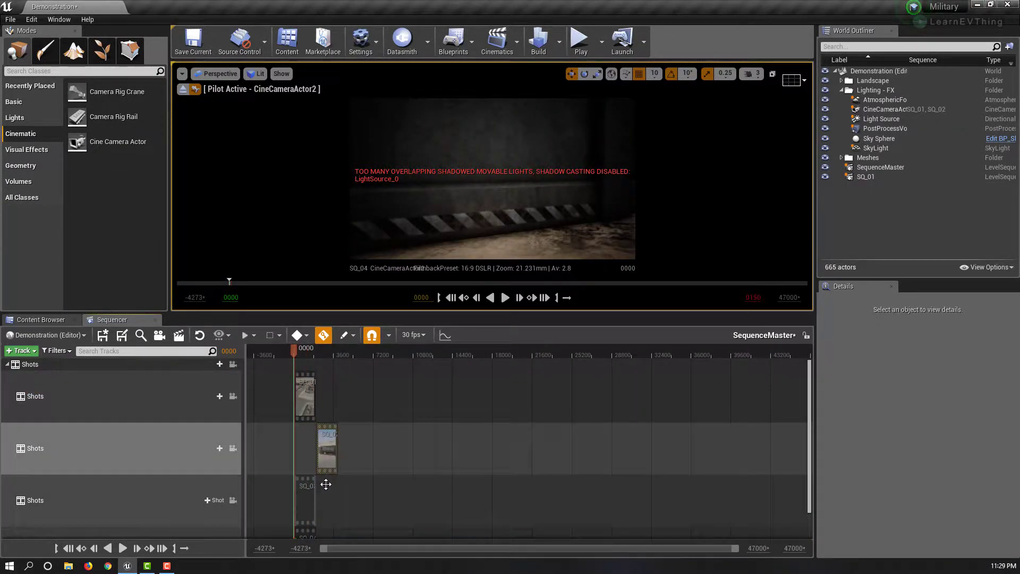
mouse_move(305, 499)
mouse_down()
mouse_move(349, 500)
mouse_move(367, 428)
mouse_up()
ctrl+scroll(364, 393, up, 5)
drag(301, 354, 733, 365)
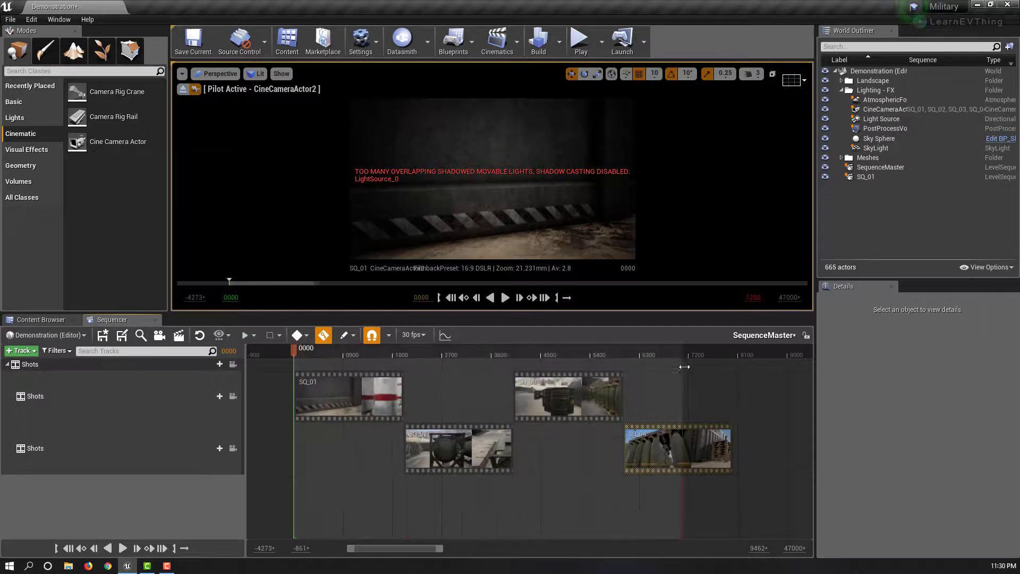
drag(297, 354, 715, 352)
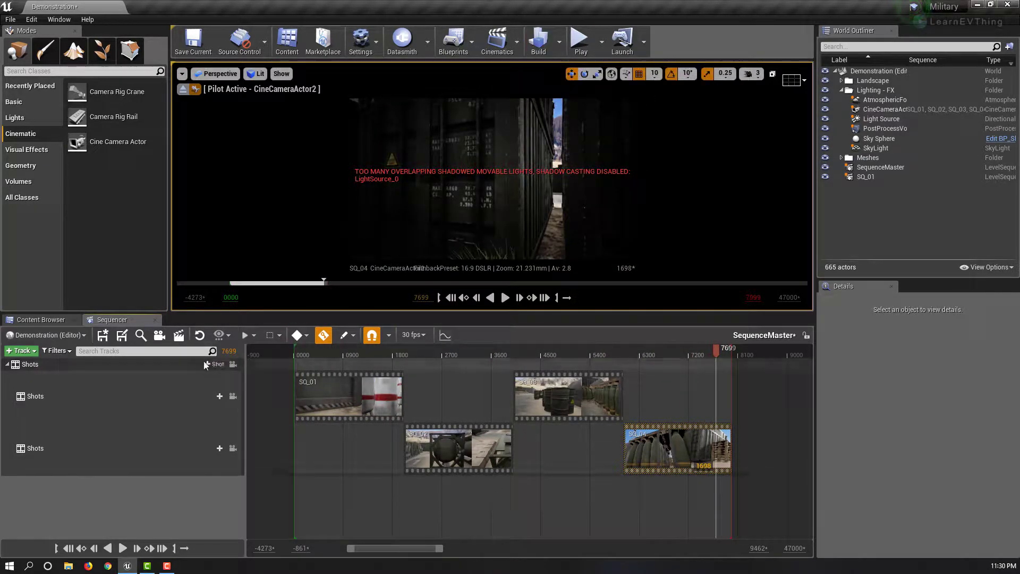
Inspect the Light Source's properties and move the playhead back to the SQ_01 shot
click(881, 119)
click(685, 352)
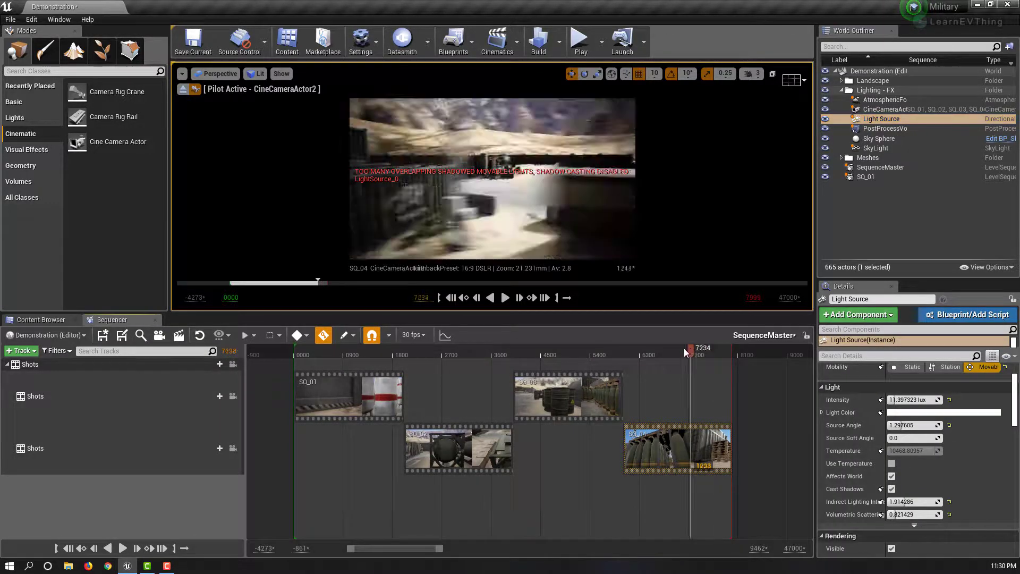
mouse_move(685, 352)
mouse_down()
mouse_move(301, 356)
mouse_move(449, 355)
mouse_up()
scroll(829, 425, down, 5)
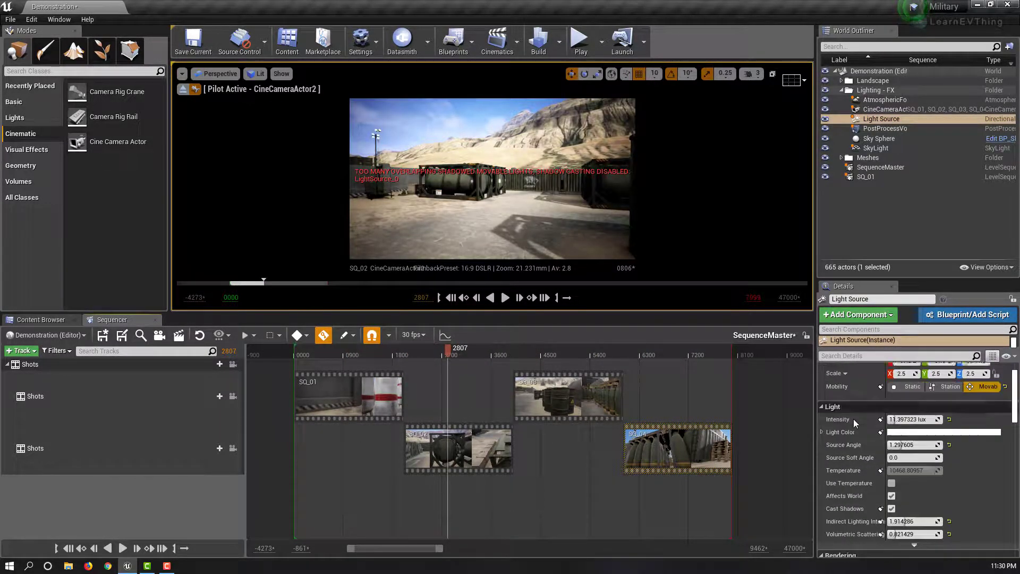
scroll(839, 446, up, 10)
Enable lens flares on the PostProcessVolume at intensity 9.447619, then Save All
click(884, 128)
click(848, 466)
scroll(838, 472, down, 1)
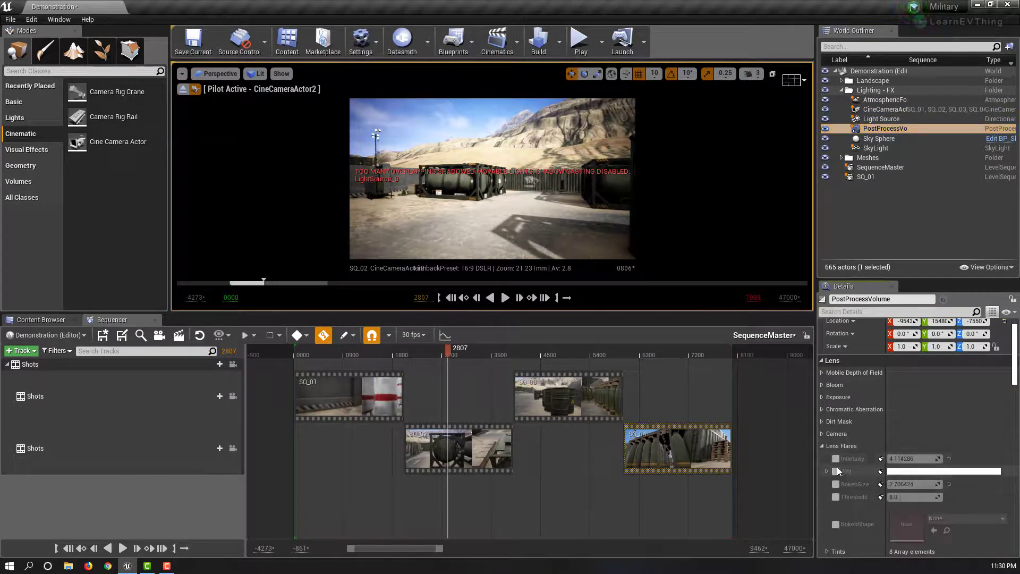
mouse_move(448, 350)
mouse_down()
mouse_move(627, 347)
mouse_move(395, 348)
mouse_move(629, 348)
mouse_up()
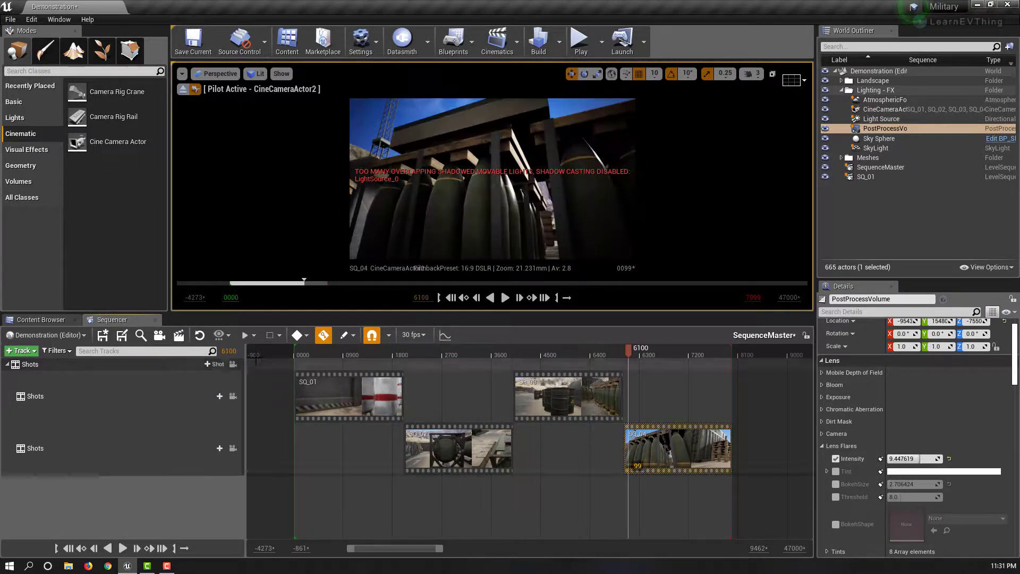
click(10, 19)
click(27, 58)
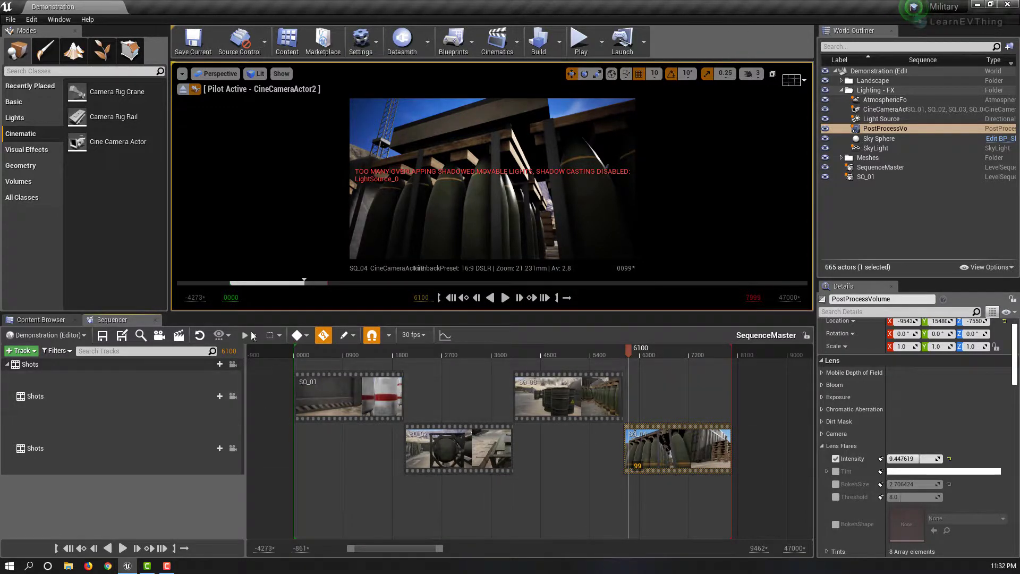
Render the movie as a 3840 x 2160 AVI video sequence to D:/
click(637, 345)
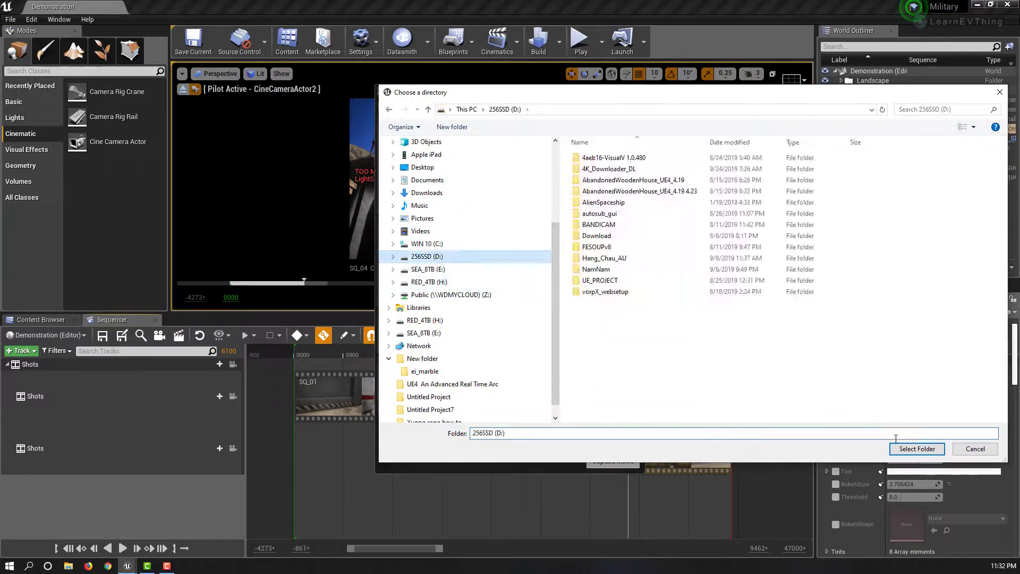
click(900, 448)
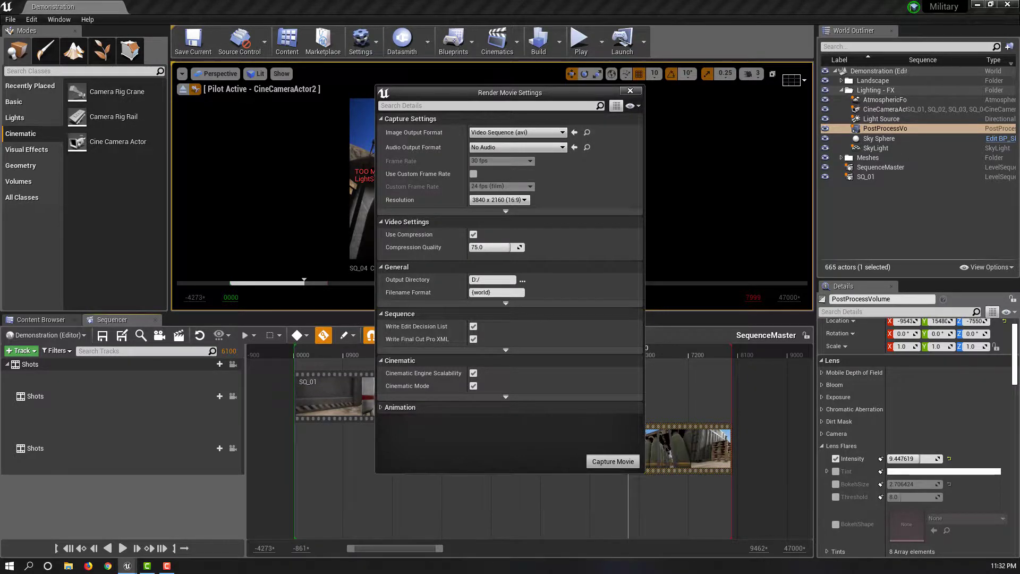
click(613, 461)
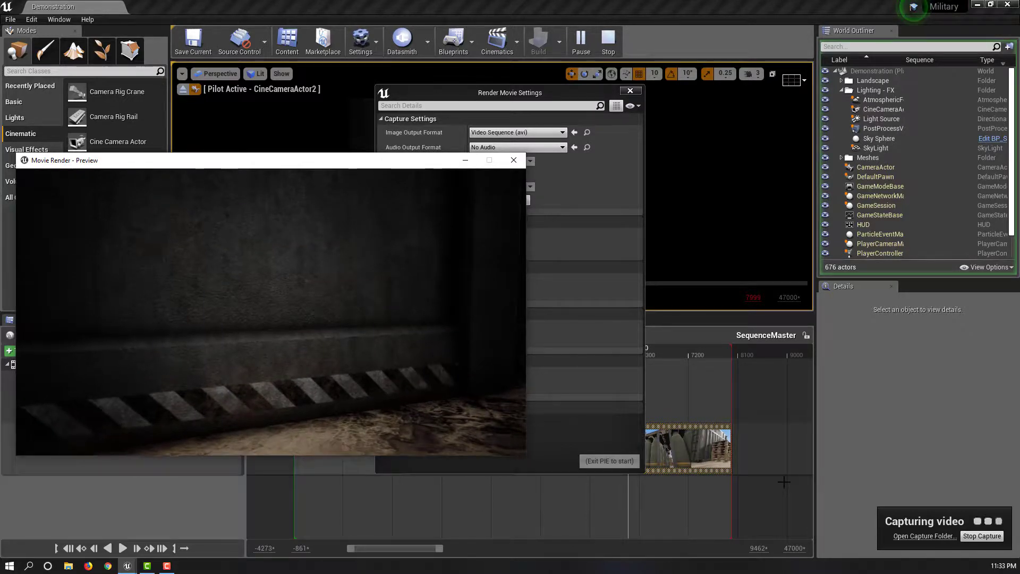